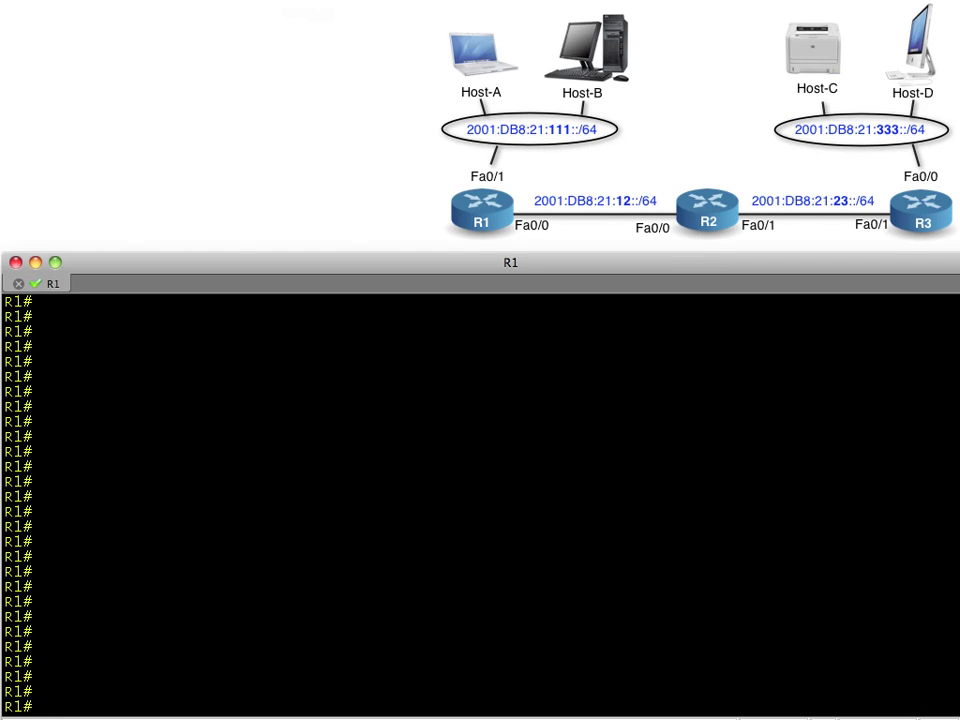
- Enter global configuration mode on R1 and open interface FastEthernet 0/1 for configuration
type("configure termina")
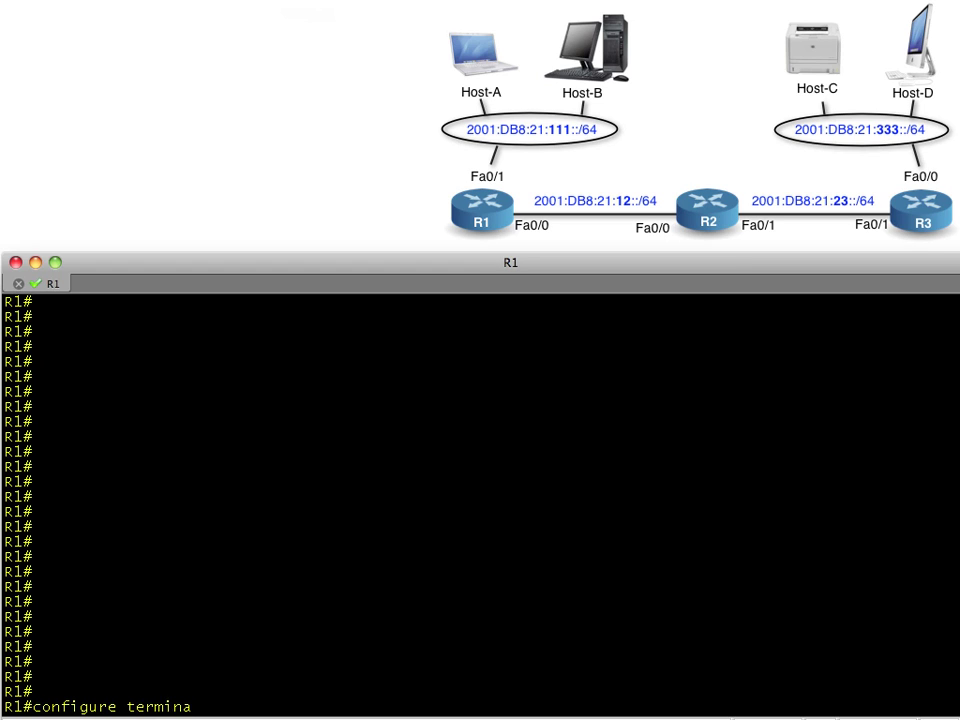
type("l")
key("Return")
key("Return")
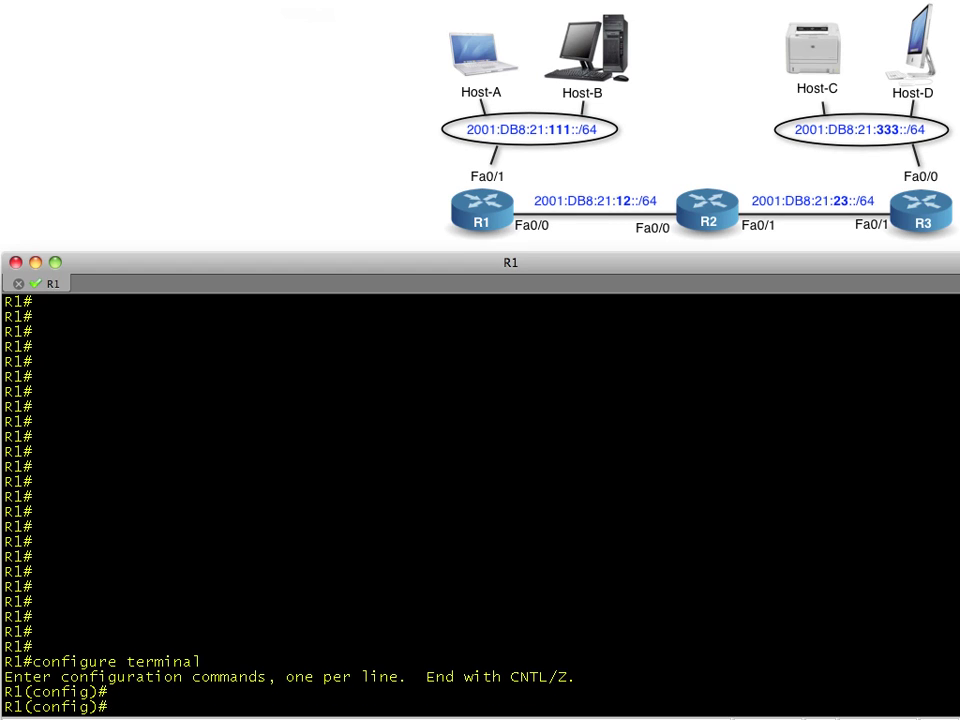
key("Return")
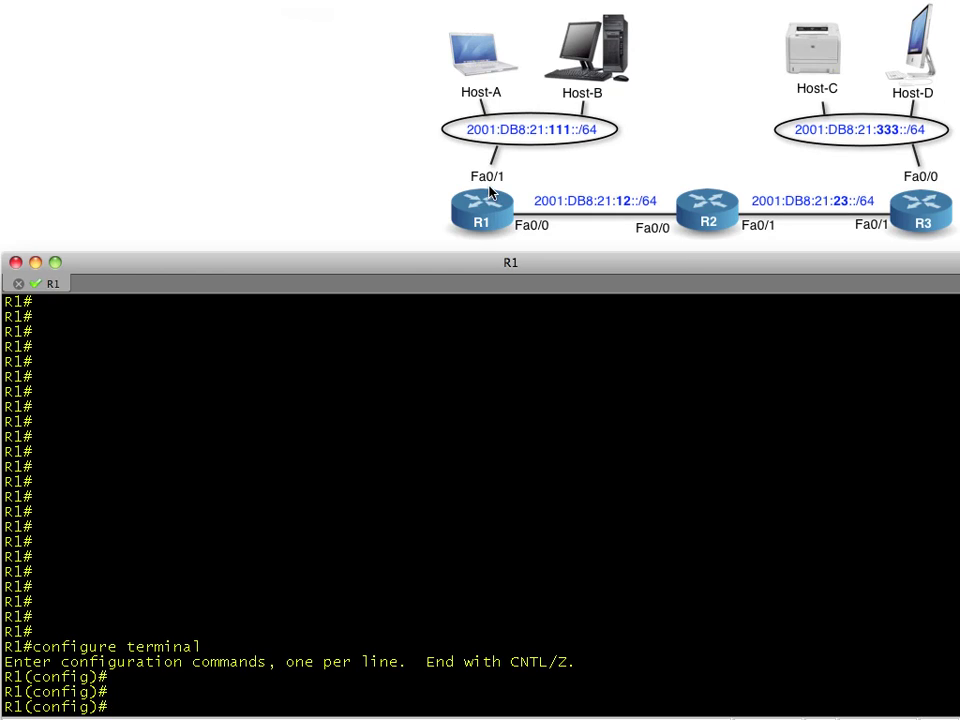
type("interface FastEthernet")
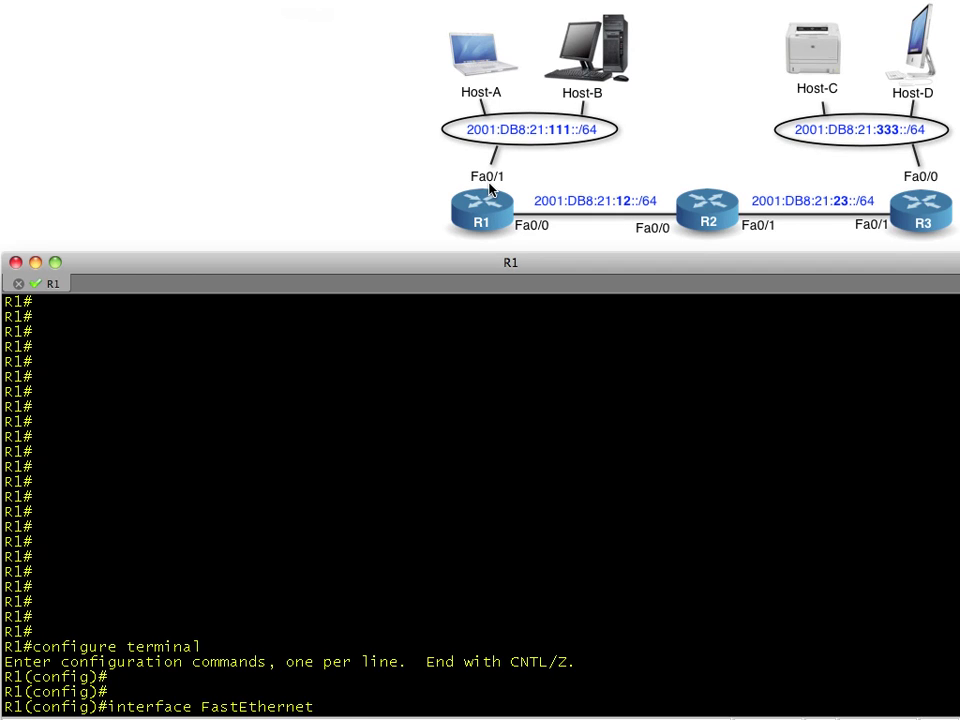
type(" 0/1")
key("Return")
key("Return")
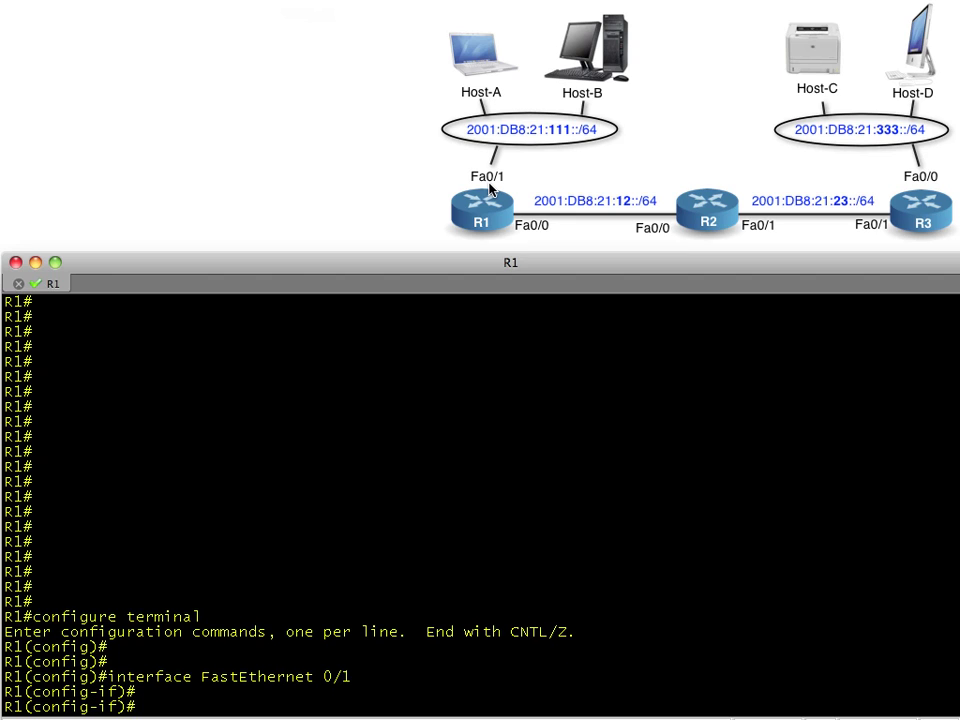
- Set the interface description to "This is the network where Host-A and Host-B live"
type("descr")
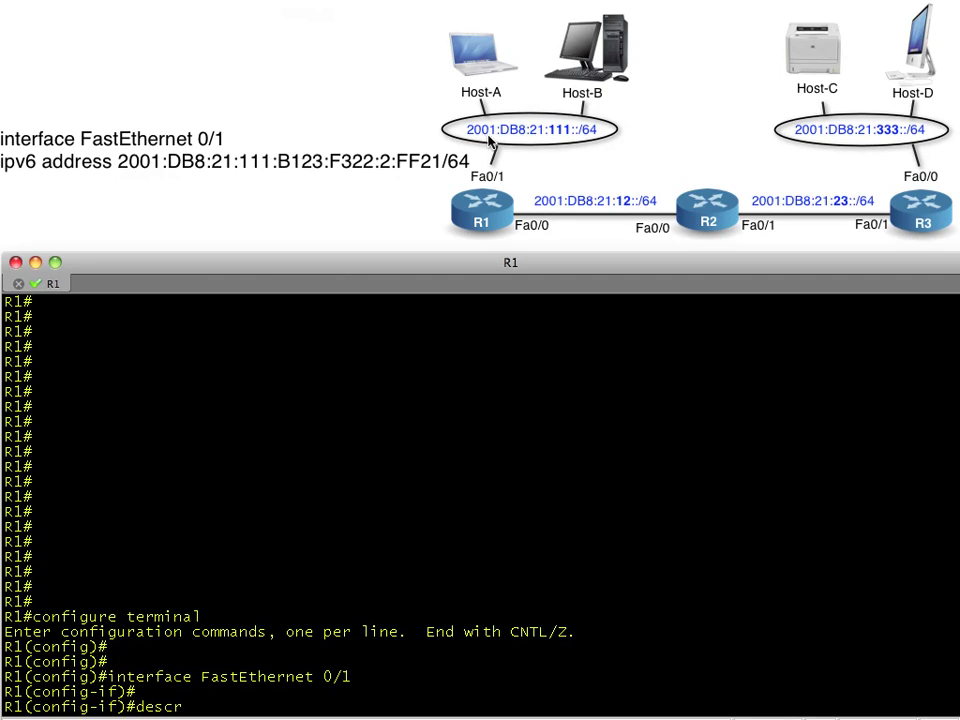
type("iption This is the network")
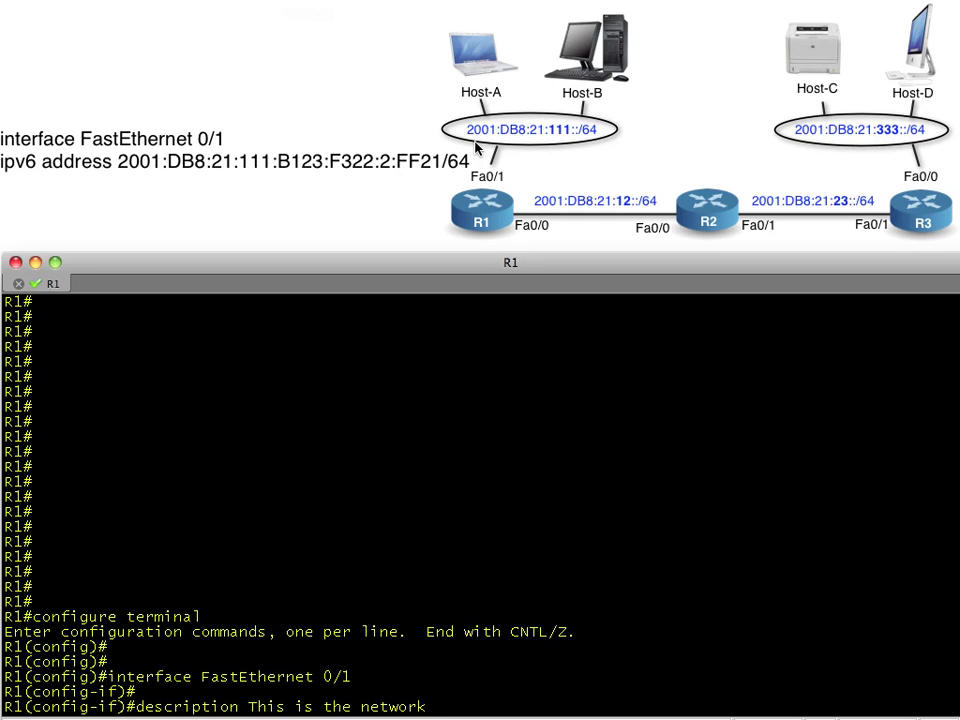
type(" where Host-A and Host-B li")
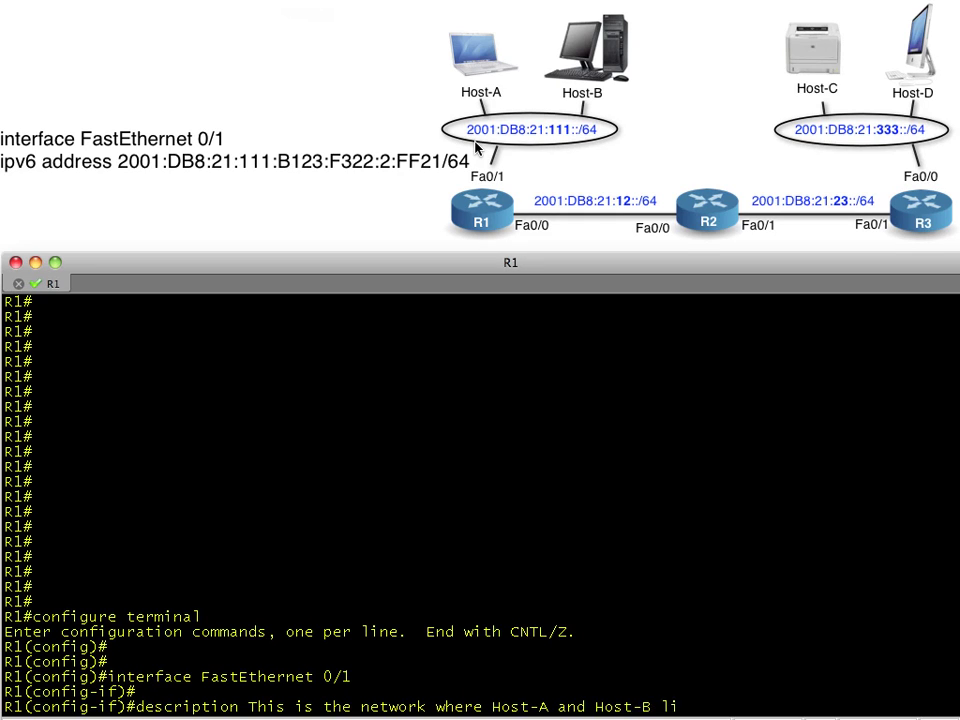
type("ve")
key("Return")
key("Return")
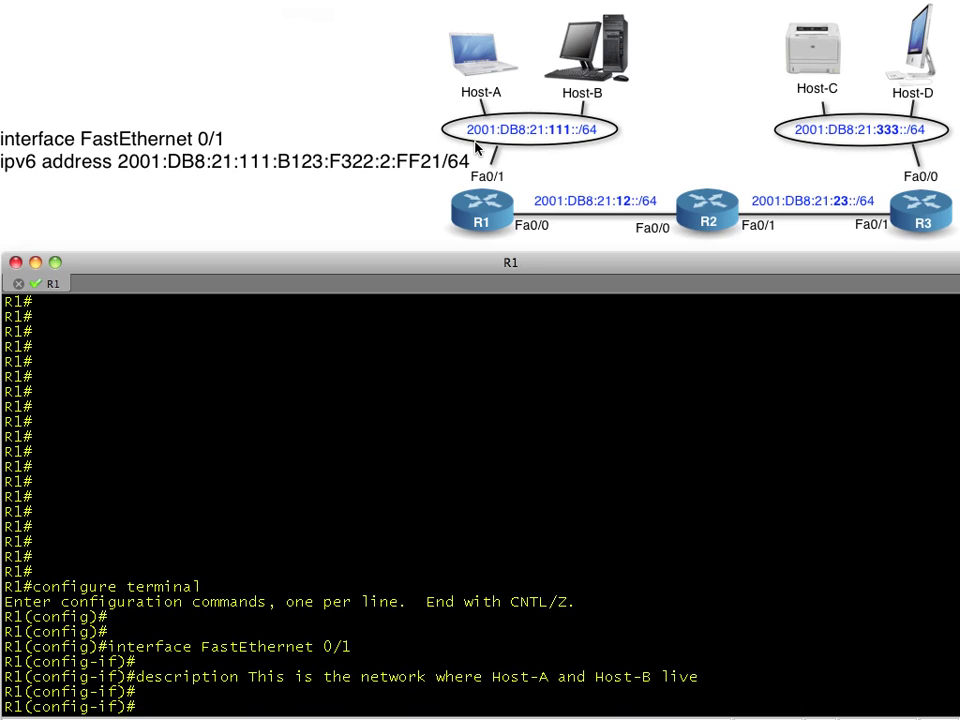
- Assign the IPv6 address 2001:0DB8:0021:0111:B123:F322:0002:FF21/64 to FastEthernet 0/1, writing out the leading zeros
type("ipv6 address 2001:0")
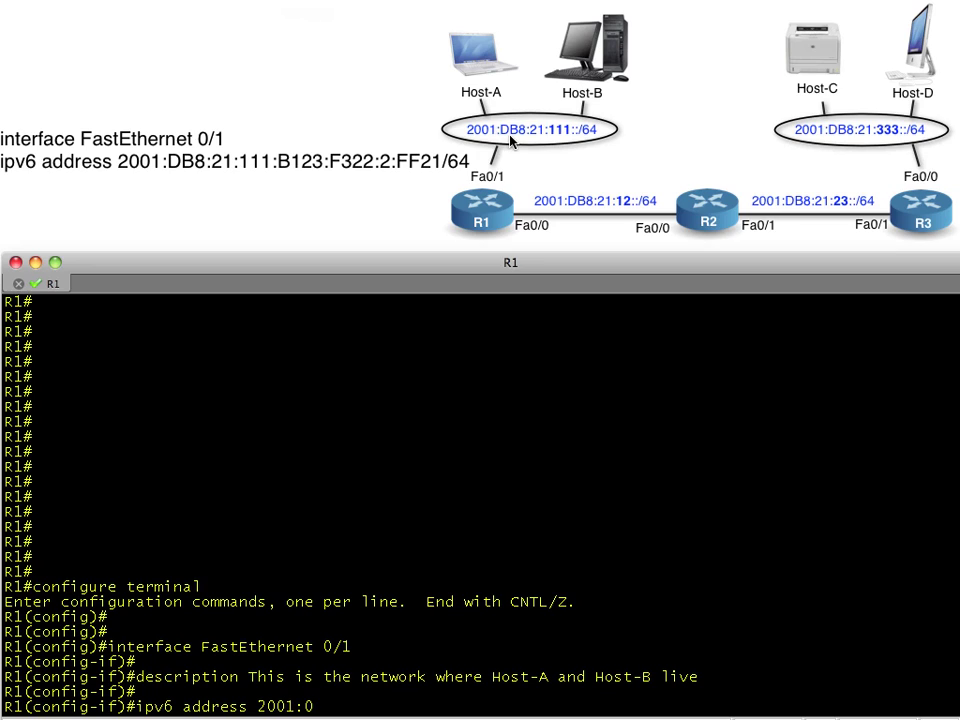
type("DB8:0021:0111")
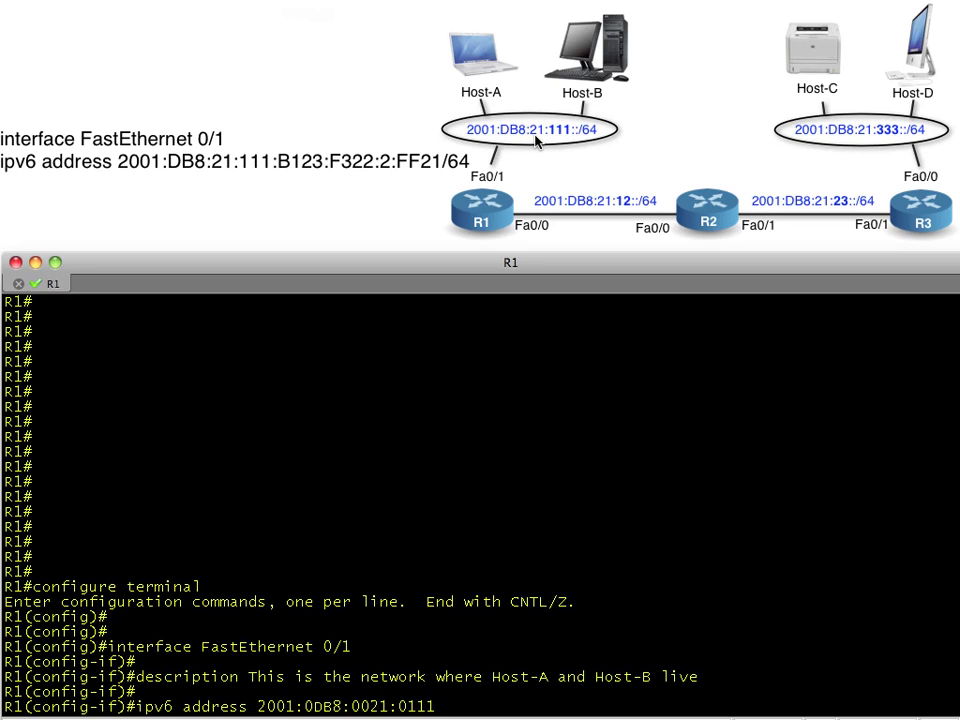
type(":B123:F322:0002:FF21/64")
key("Return")
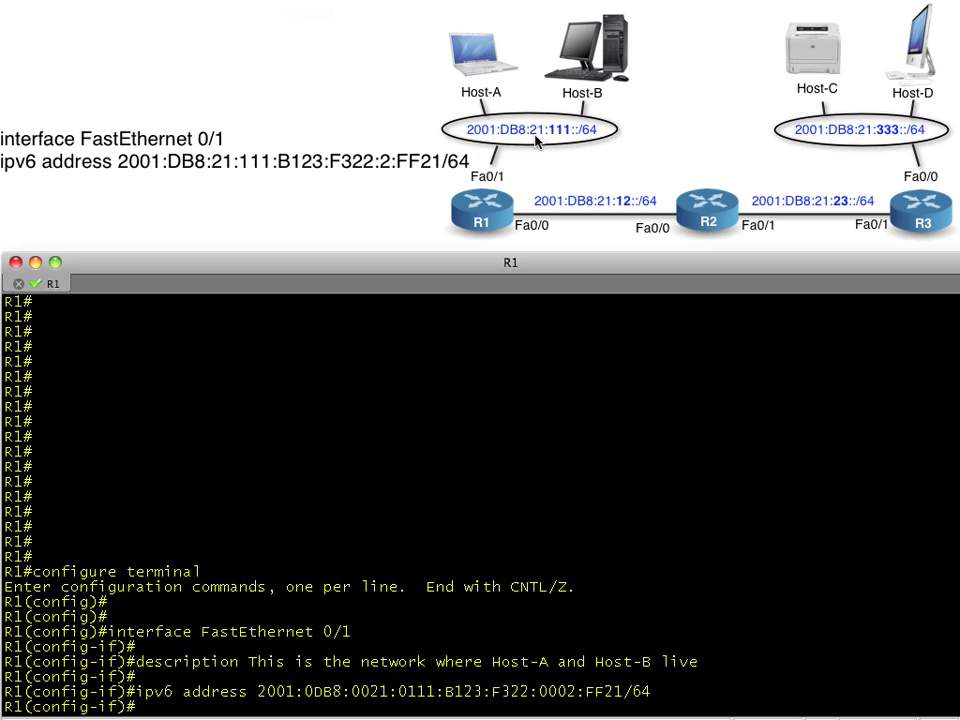
key("Return")
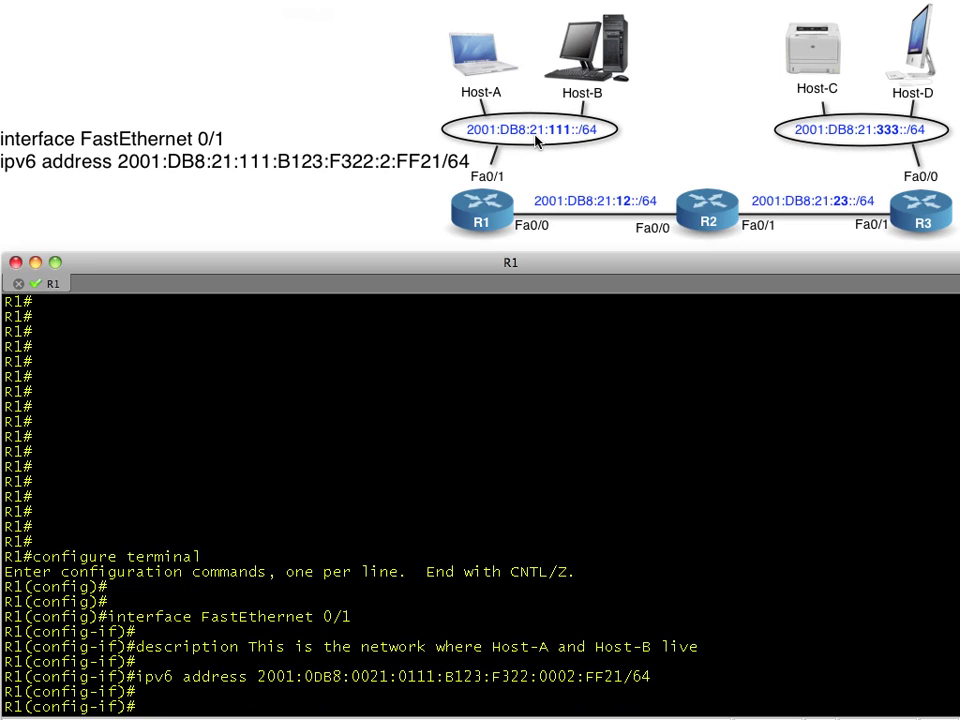
- Enter the two-line comment "! Leading zeros, within each of the eight groups, don't need" / "! to be typed in. The router won't bother even showing them."
type("! Leading zeros, within e")
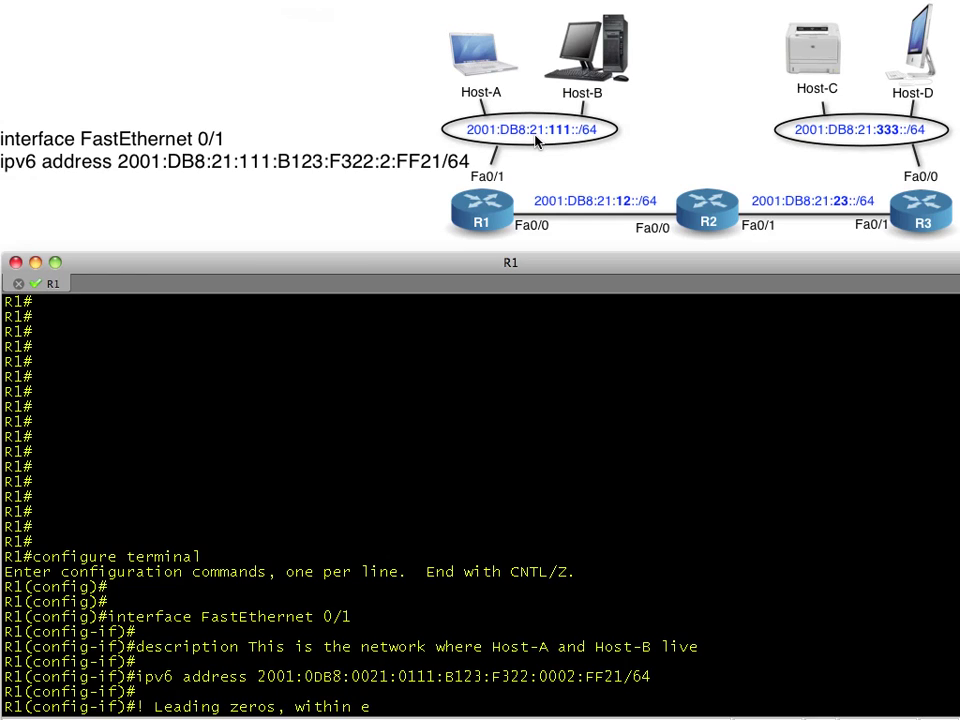
type("ach of the eight groups, d")
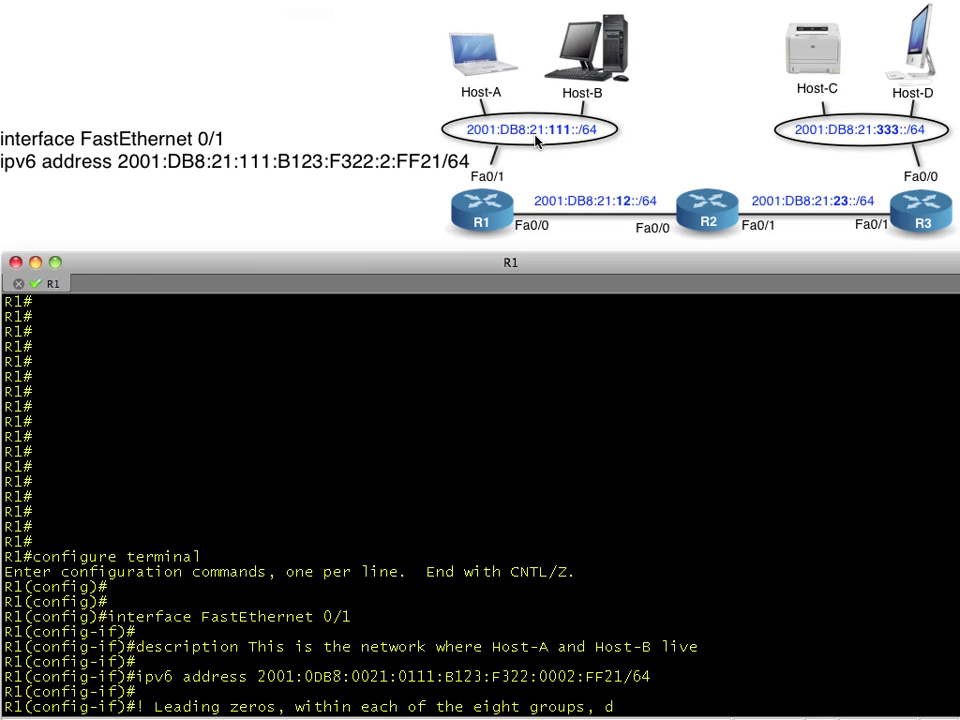
type("on't need")
key("Return")
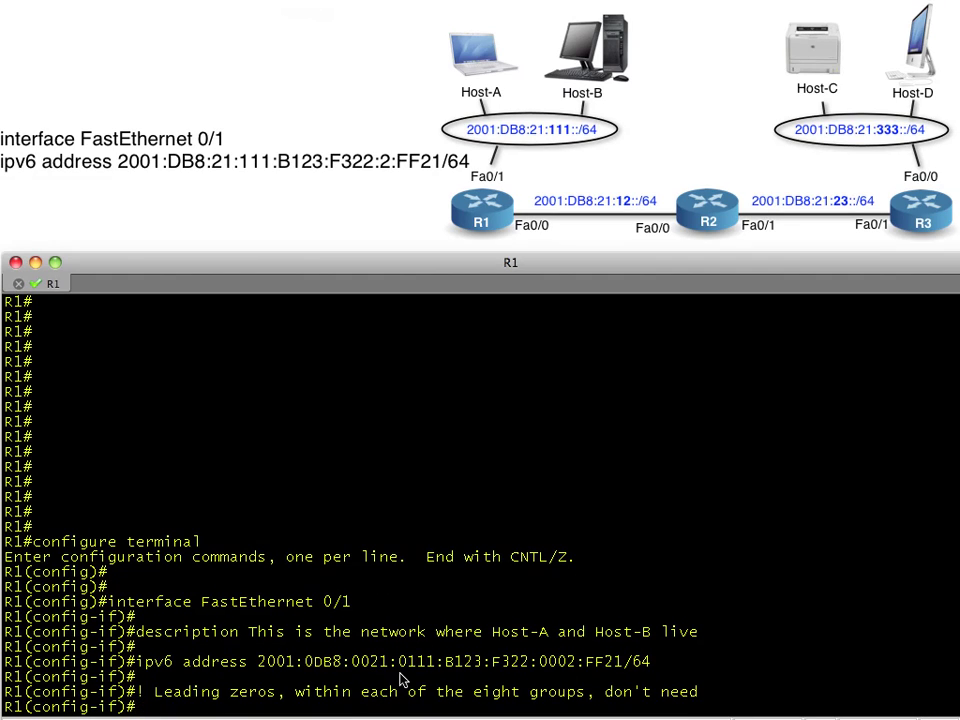
type("! to be typed in.   T")
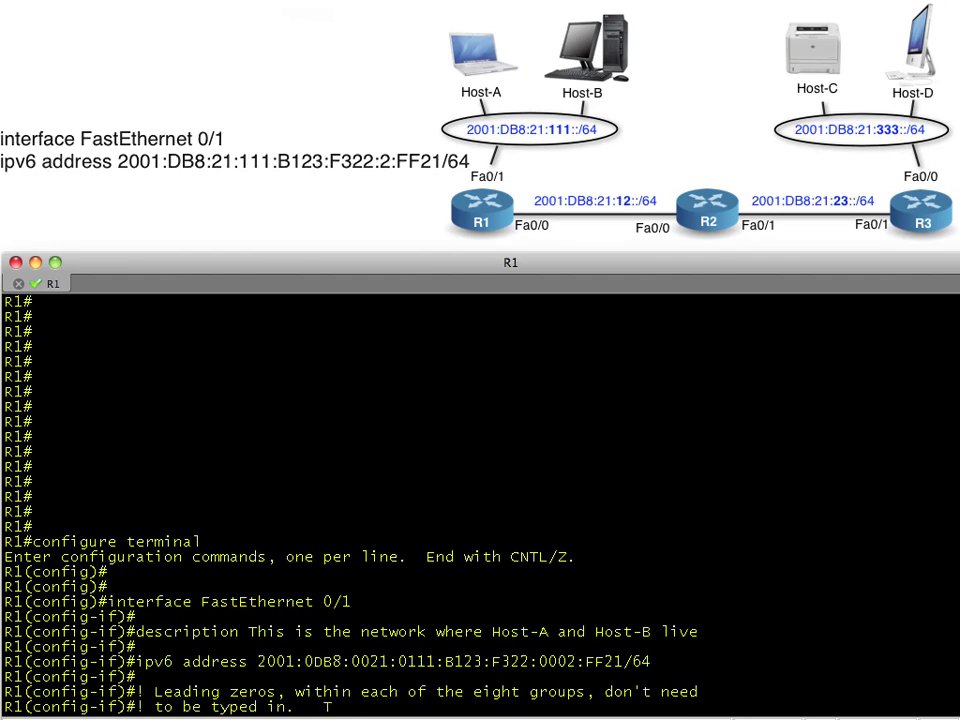
type("he router won")
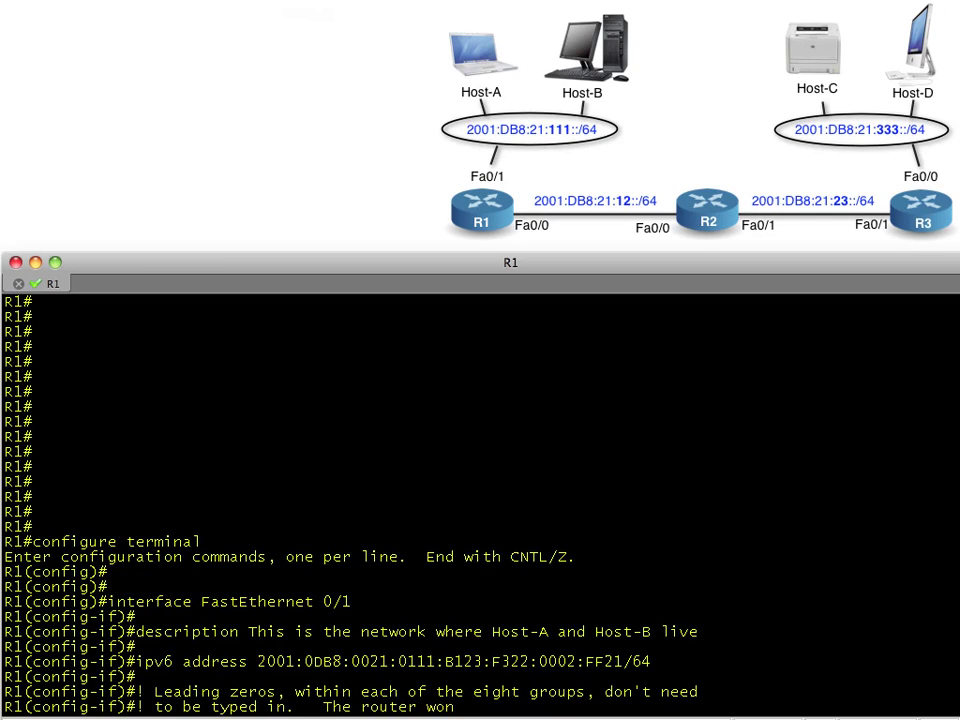
type("'t bother even showing them")
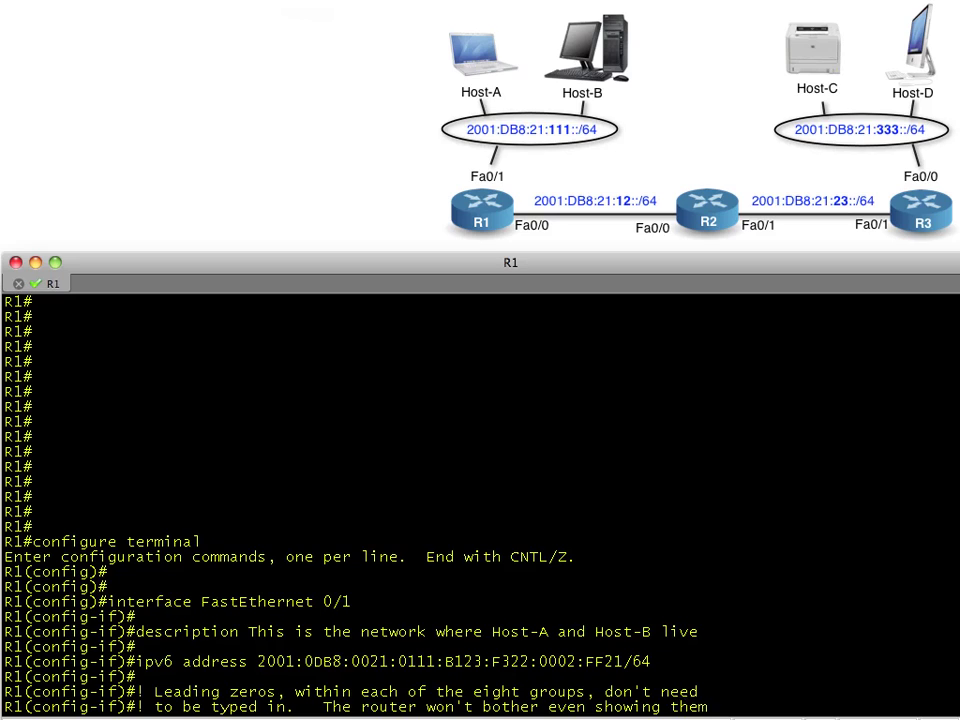
type(".")
key("Return")
key("Return")
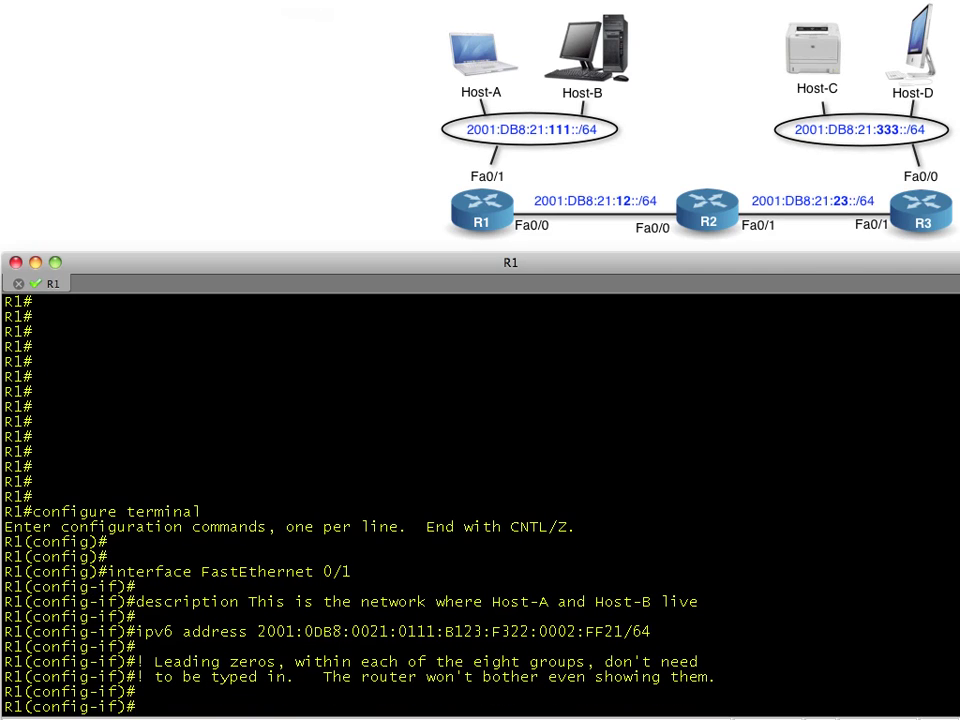
- Display the brief IPv6 interface summary from configuration mode with "do show ipv6 interface brief"
type("do show")
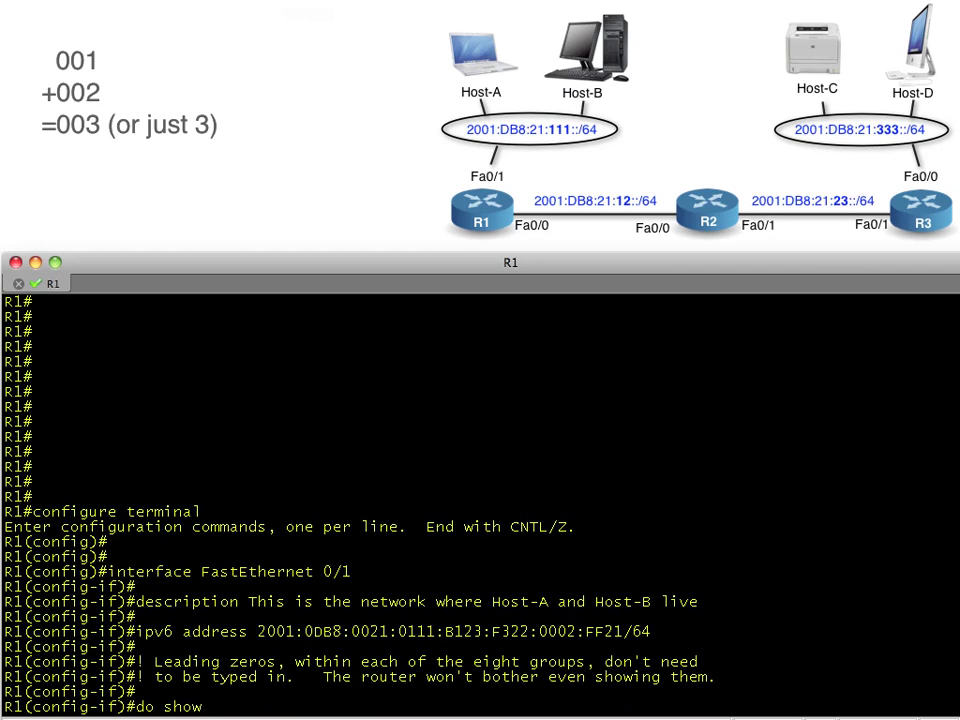
type(" ipv6 interface brief")
key("Return")
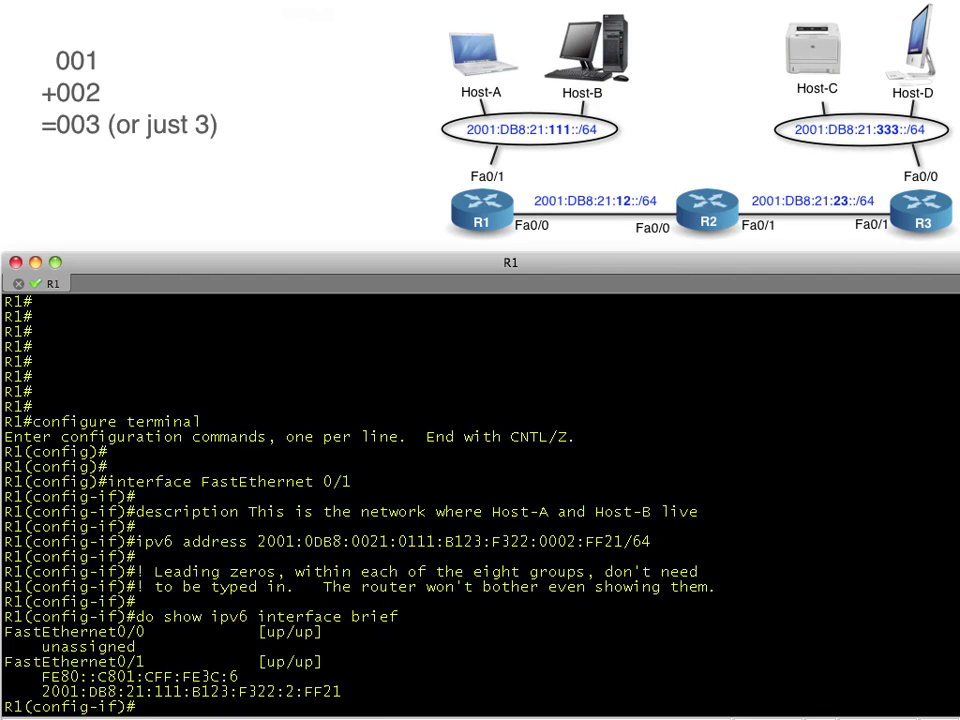
key("Return")
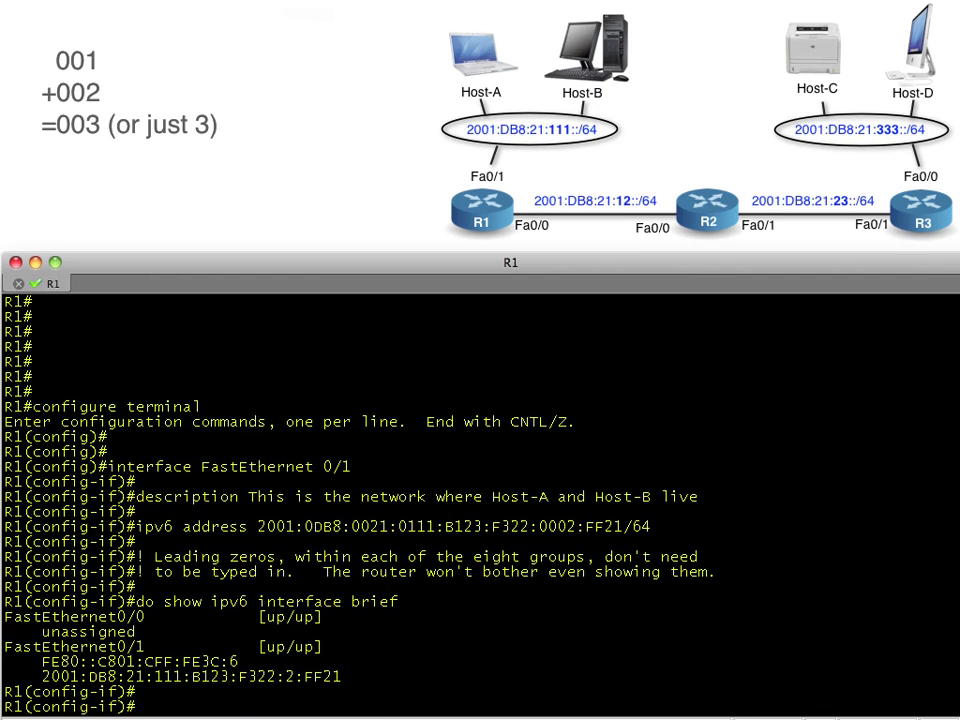
key("Return")
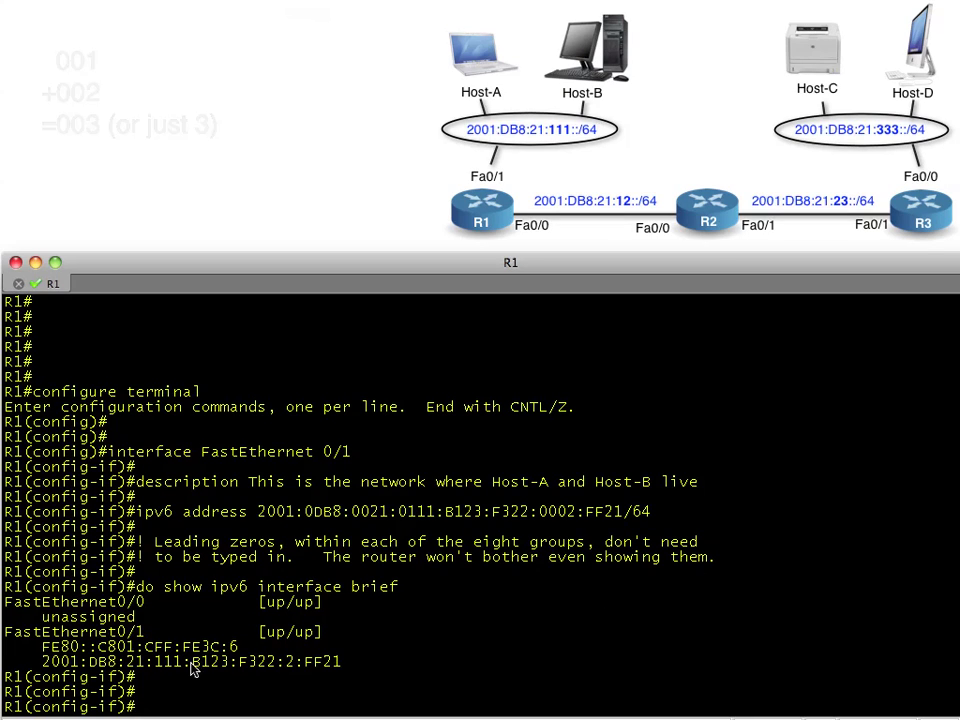
- Highlight FastEthernet0/1's full global address in the summary, its network portion 2001:DB8:21:111, and its host portion B123:F322:2:FF21
triple_click(164, 662)
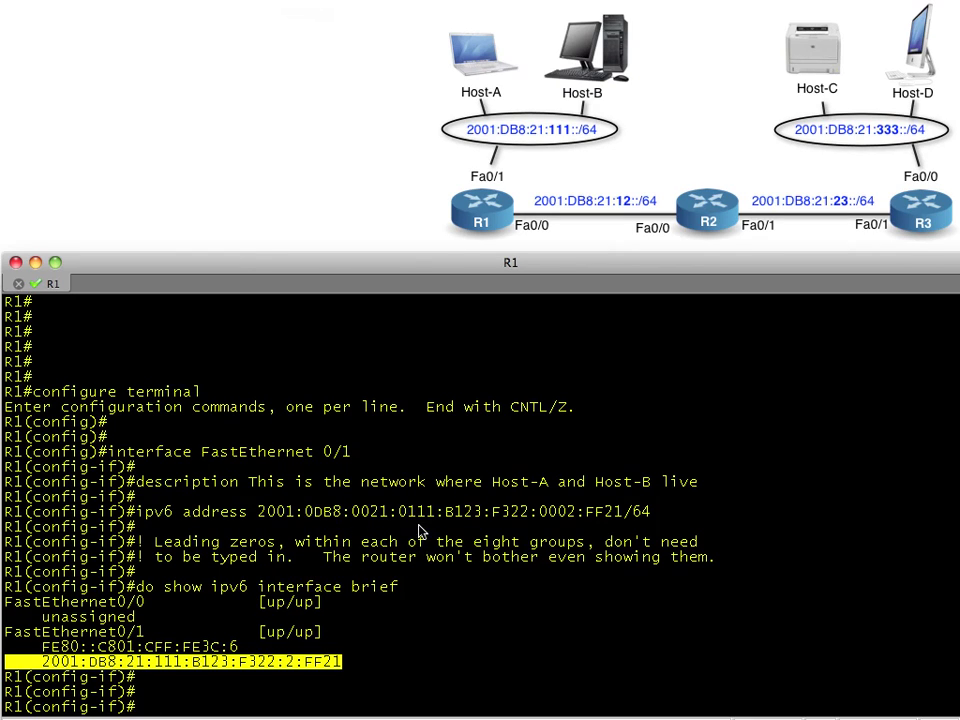
left_click(180, 677)
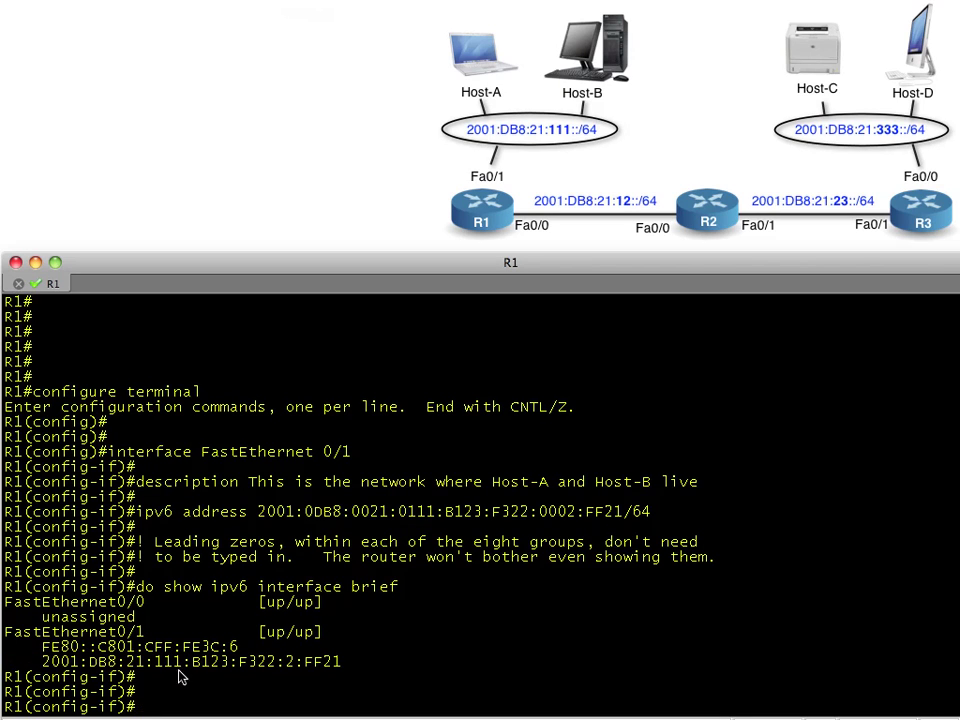
left_click_drag(182, 662, 40, 664)
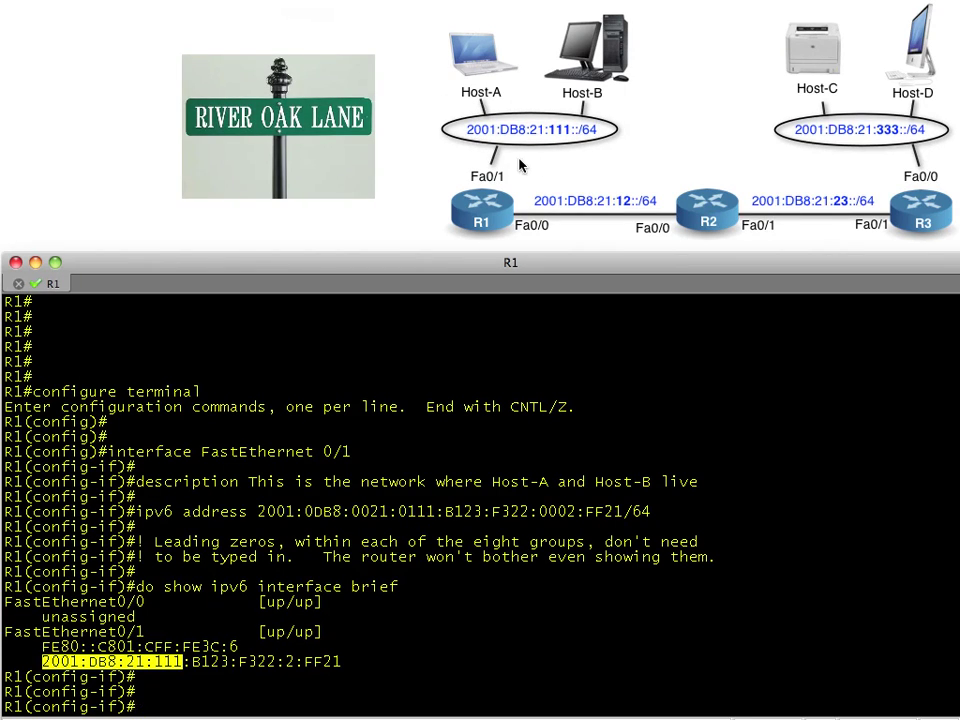
double_click(205, 664)
left_click_drag(245, 676, 340, 668)
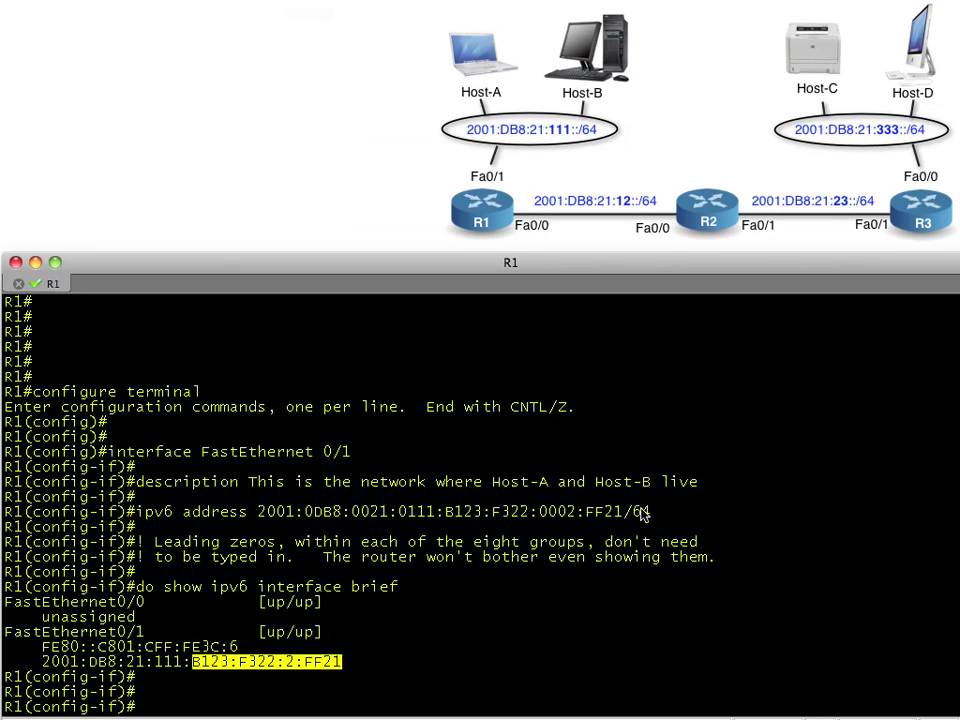
- Highlight the prefix 2001:0DB8:0021:0111 in the entered address command, as well as the FE80::C801:CFF:FE3C:6 address in the summary
left_click_drag(250, 511, 437, 521)
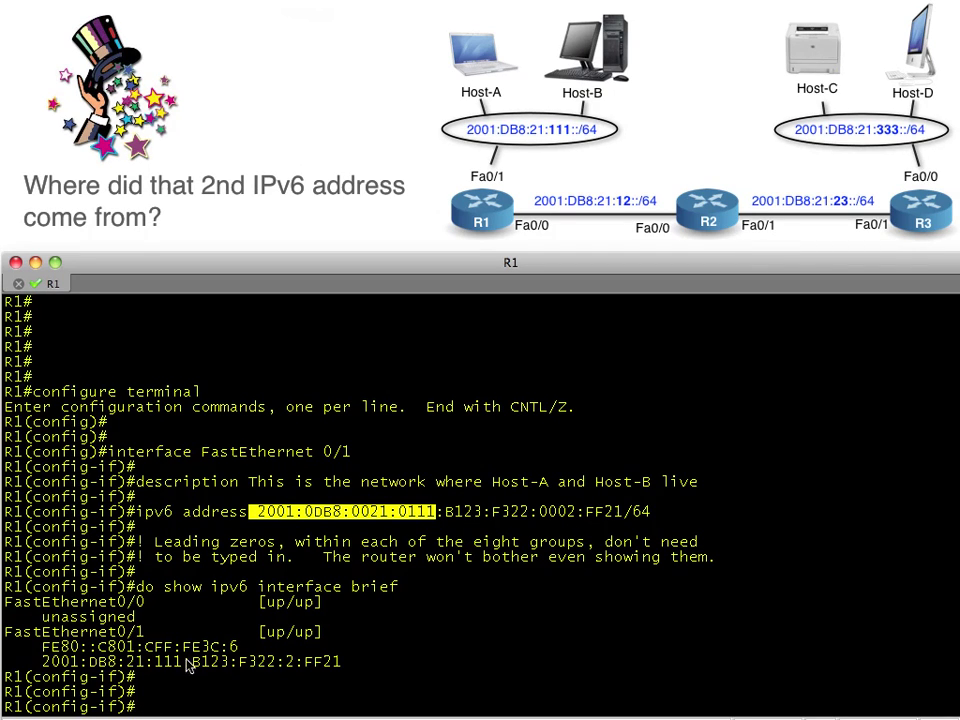
triple_click(131, 650)
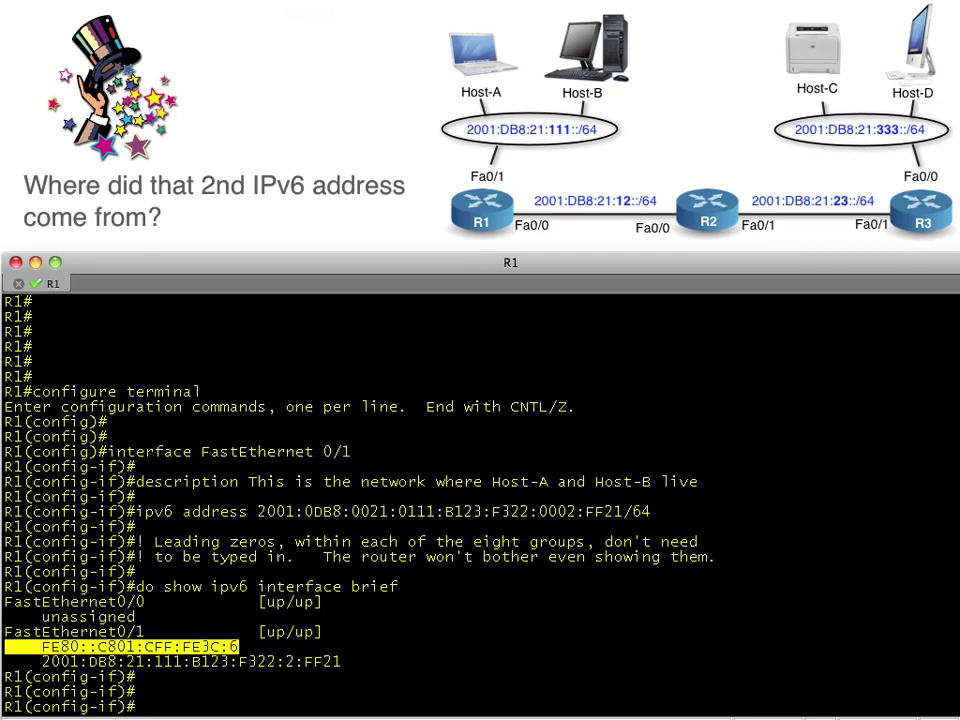